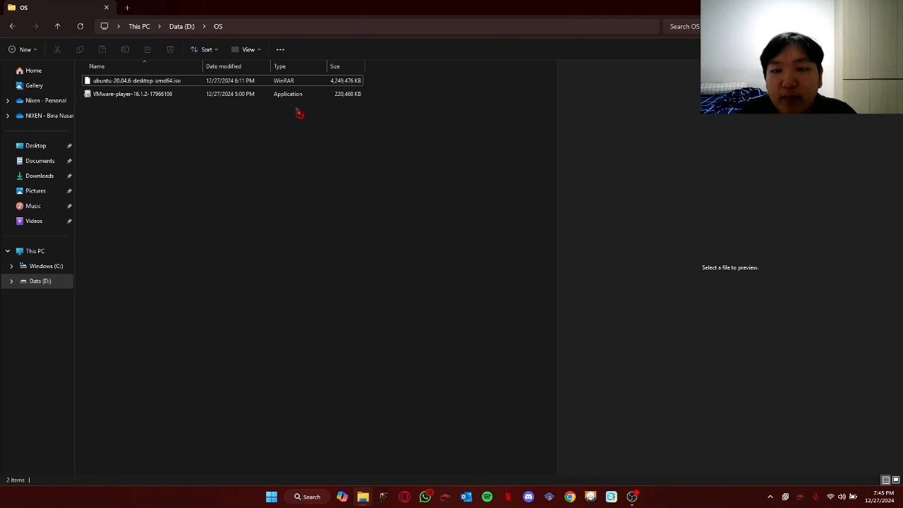
Run the VMware-player-16.1.2 installer from the OS folder in File Explorer
{"action": "left_click", "coordinate": [296, 98]}
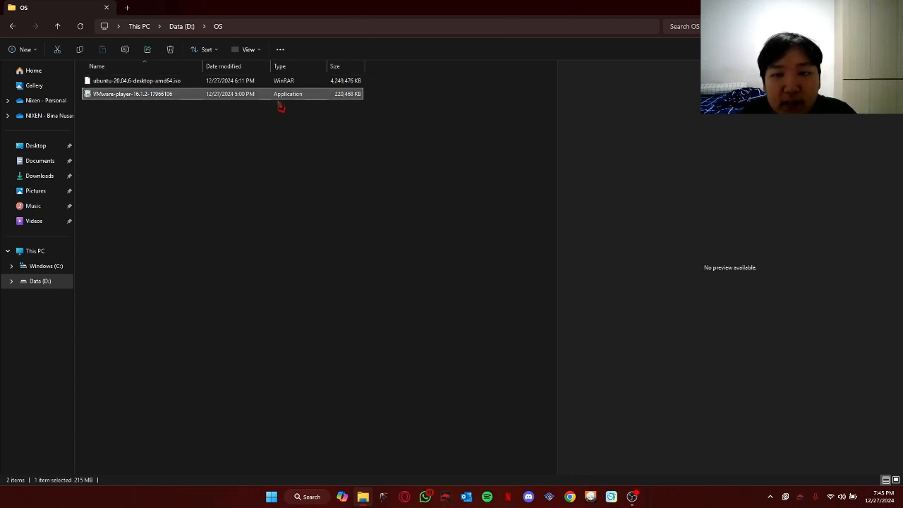
{"action": "left_click", "coordinate": [427, 323]}
{"action": "key", "text": "alt+Tab"}
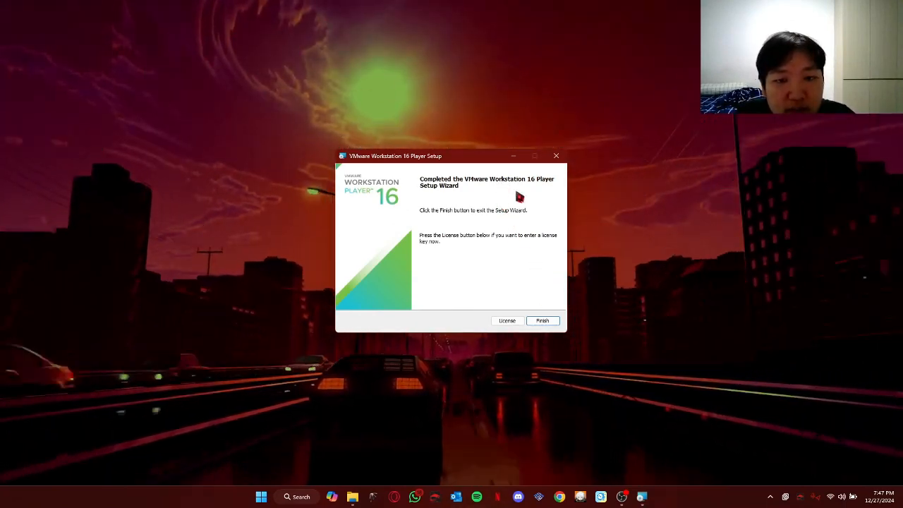
Finish the Player setup, then launch VMware Workstation 16 Player via search and maximize it
{"action": "left_click", "coordinate": [543, 321]}
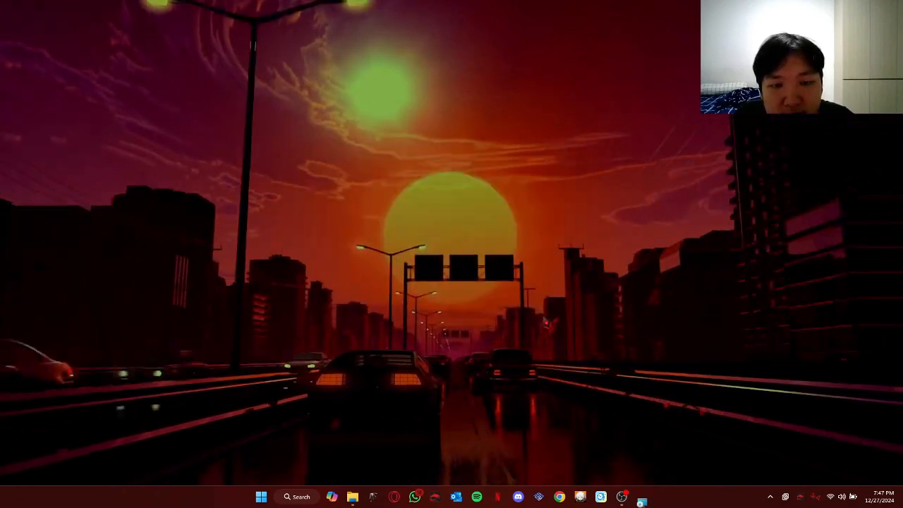
{"action": "left_click", "coordinate": [308, 497]}
{"action": "type", "text": "v"}
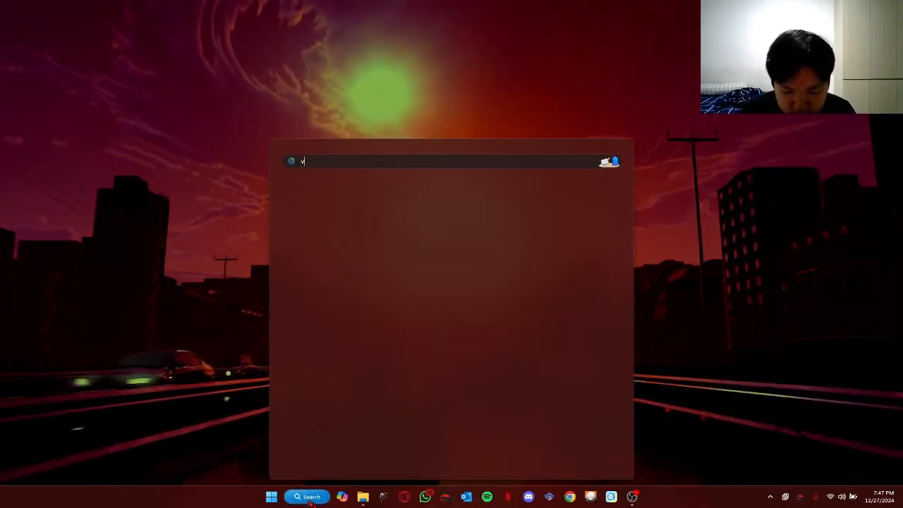
{"action": "type", "text": "mware"}
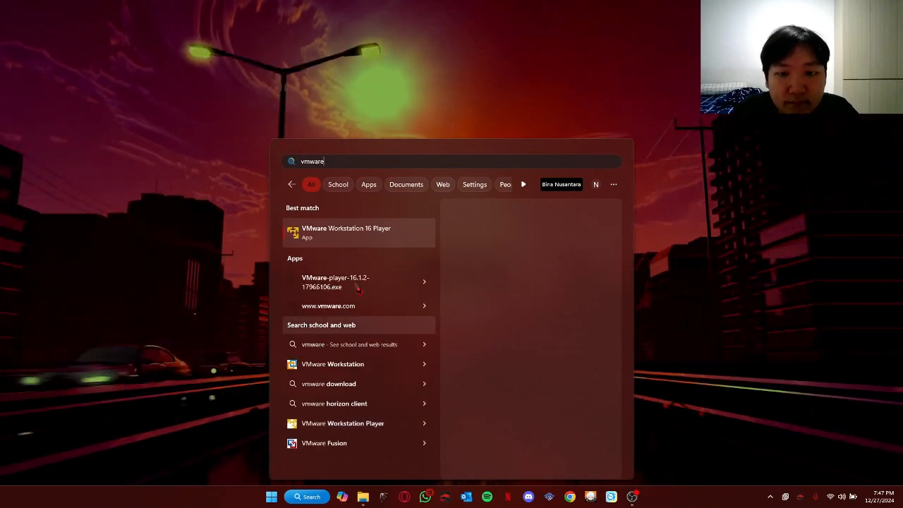
{"action": "left_click", "coordinate": [345, 236]}
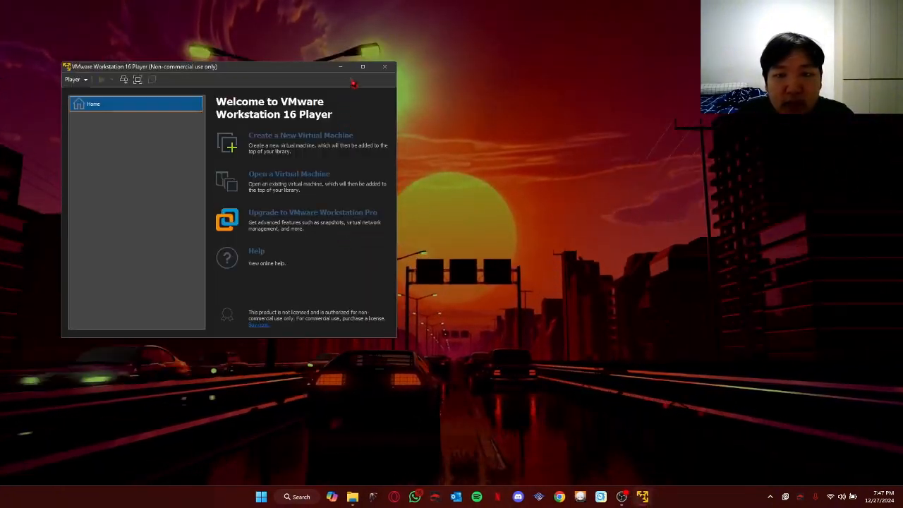
{"action": "left_click", "coordinate": [363, 67]}
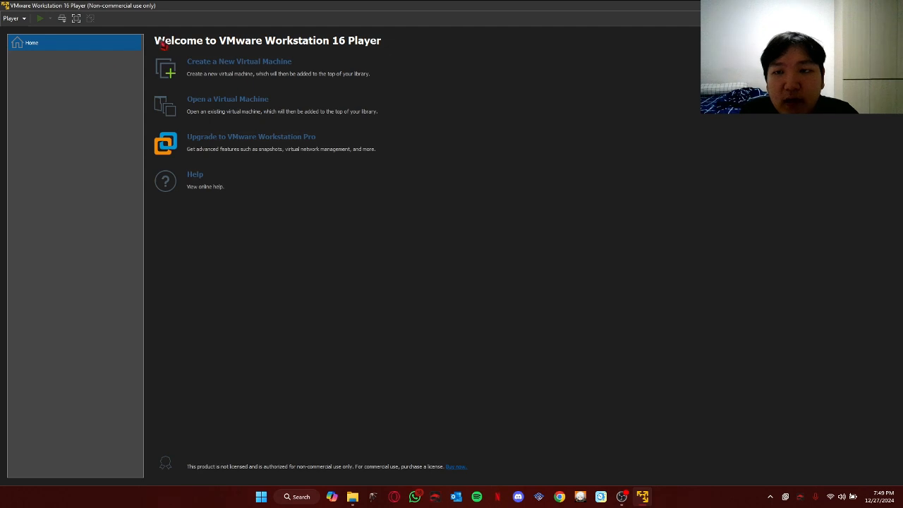
Create a new virtual machine from the D:\OS\ubuntu-20.04.6-desktop-amd64.iso installer disc image
{"action": "left_click", "coordinate": [233, 67]}
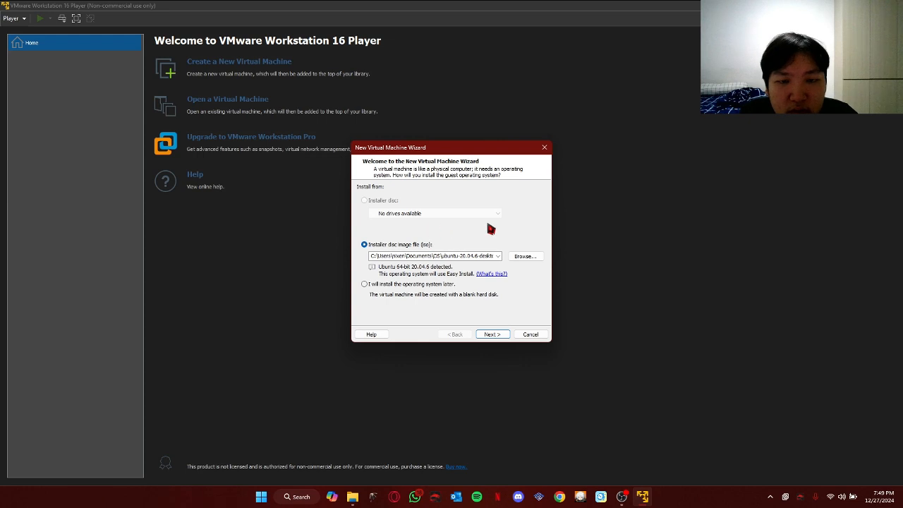
{"action": "left_click", "coordinate": [534, 258]}
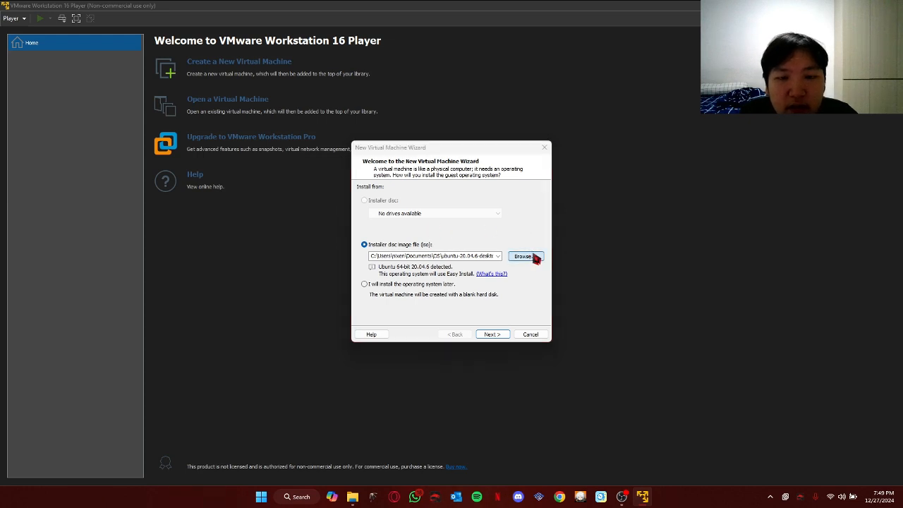
{"action": "left_click", "coordinate": [526, 231]}
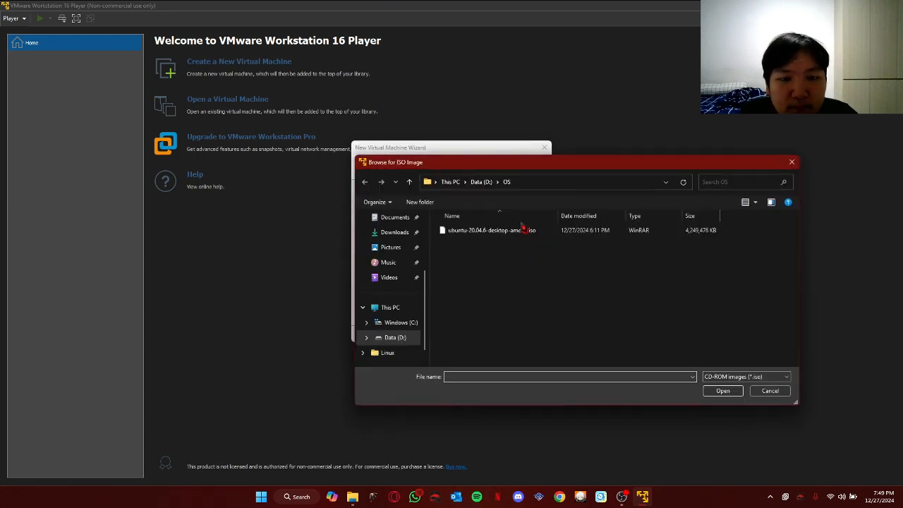
{"action": "left_click", "coordinate": [717, 391]}
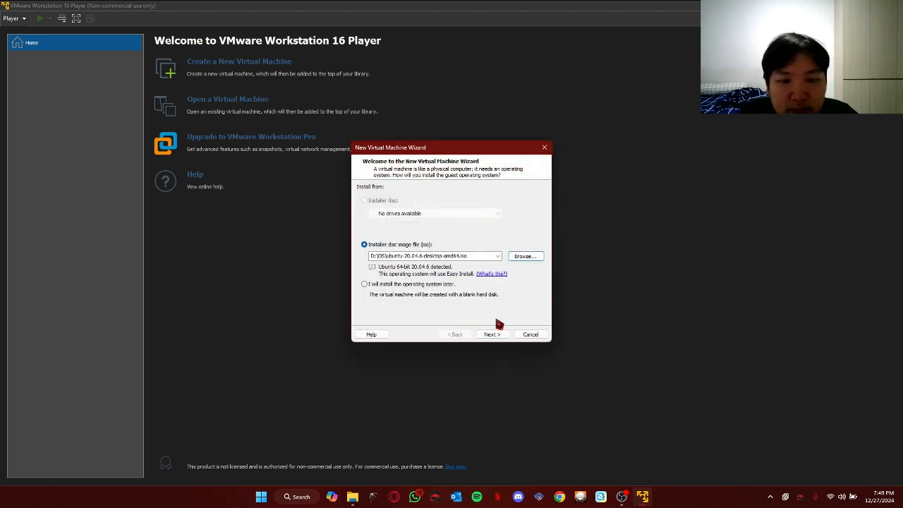
{"action": "left_click", "coordinate": [499, 335]}
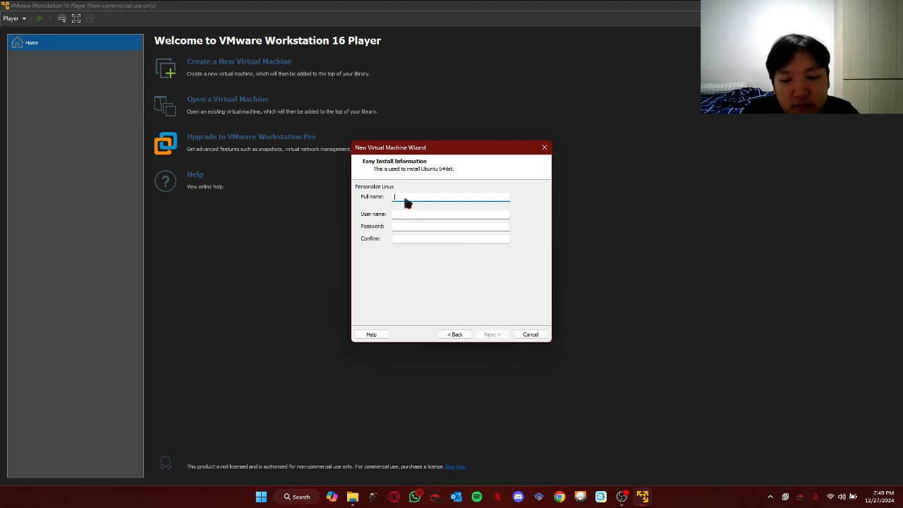
Fill in the Easy Install full name, user name, password and confirmation, then continue
{"action": "key", "text": "Tab"}
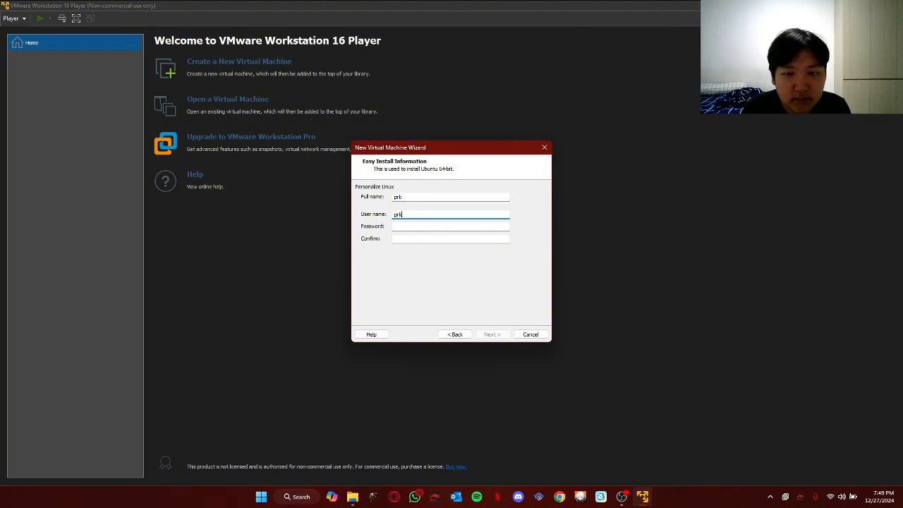
{"action": "key", "text": "Tab"}
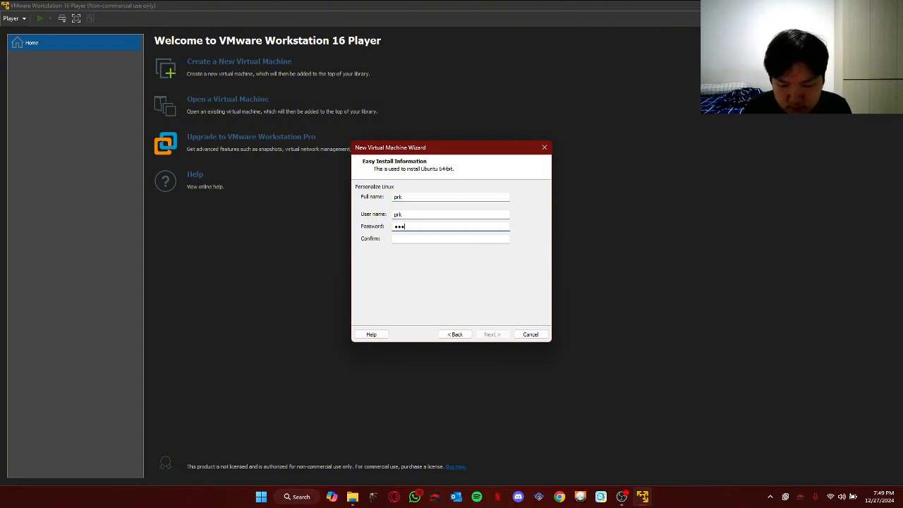
{"action": "key", "text": "Tab"}
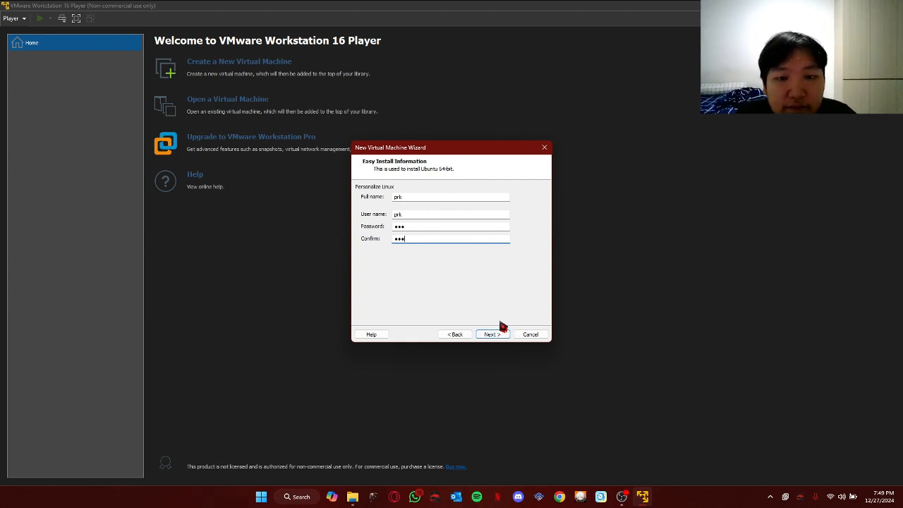
{"action": "left_click", "coordinate": [499, 335]}
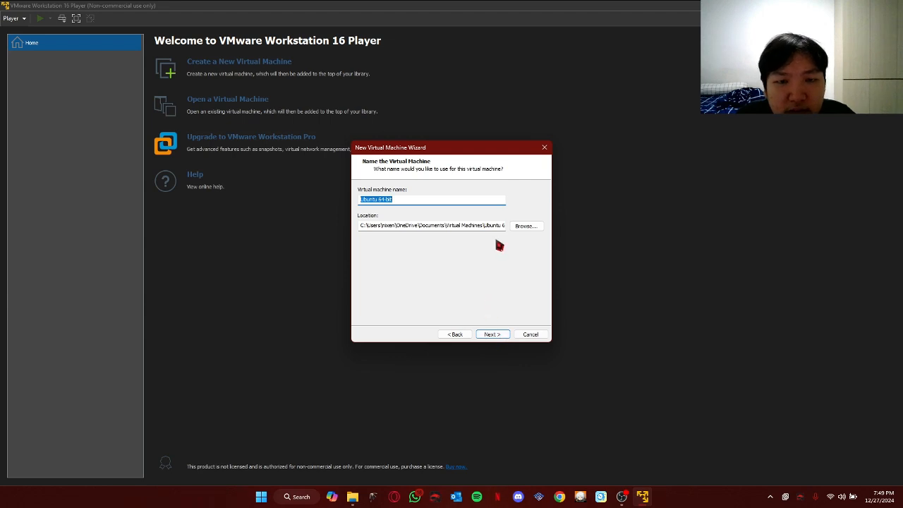
Choose Data (D:) as the Ubuntu 64-bit virtual machine's storage location
{"action": "left_click", "coordinate": [520, 228]}
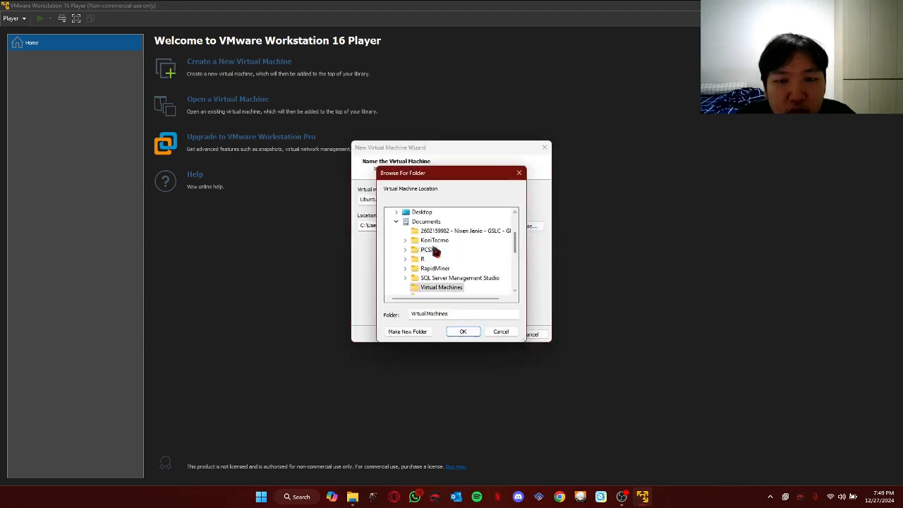
{"action": "scroll", "coordinate": [432, 250], "scroll_direction": "down", "scroll_amount": 3}
{"action": "scroll", "coordinate": [423, 279], "scroll_direction": "down", "scroll_amount": 1}
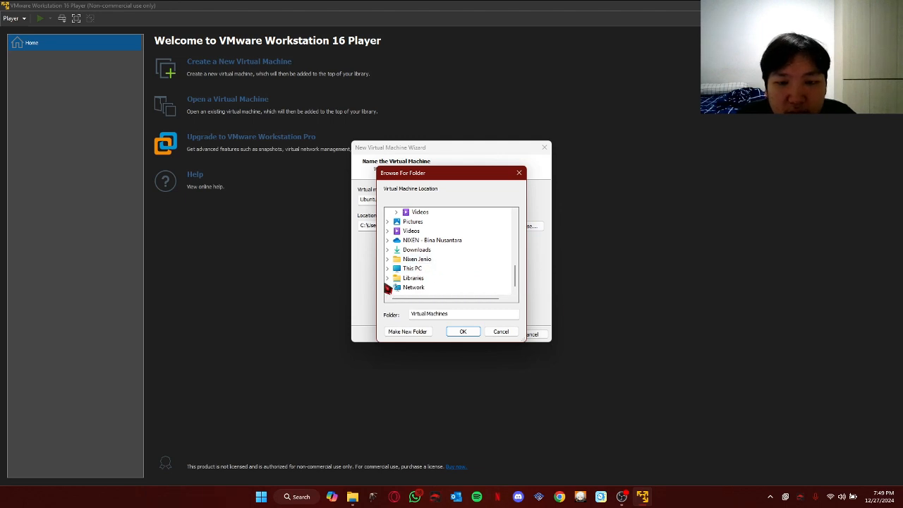
{"action": "scroll", "coordinate": [395, 252], "scroll_direction": "up", "scroll_amount": 10}
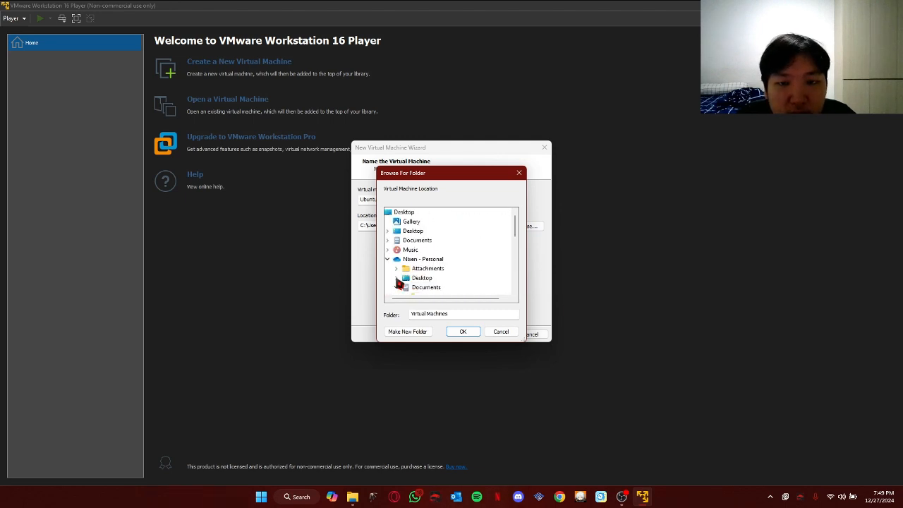
{"action": "left_click", "coordinate": [388, 260]}
{"action": "scroll", "coordinate": [395, 261], "scroll_direction": "down", "scroll_amount": 2}
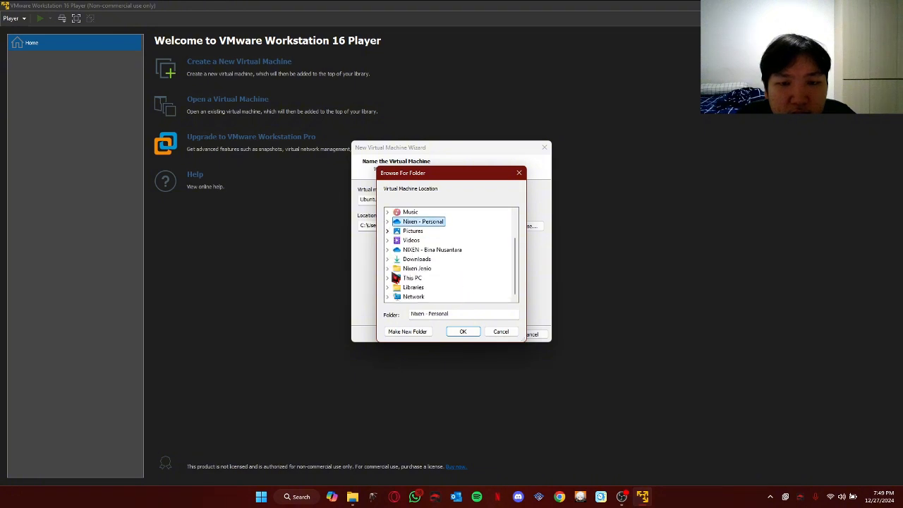
{"action": "left_click", "coordinate": [427, 314]}
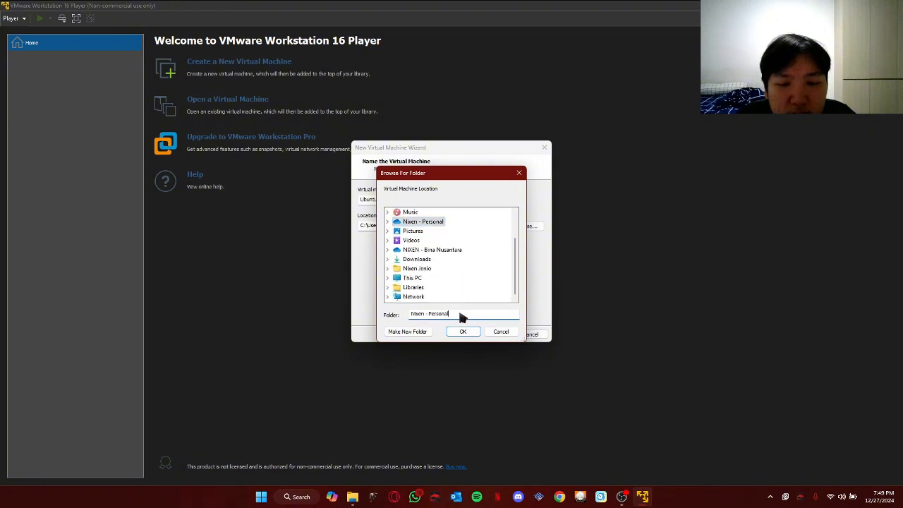
{"action": "left_click", "coordinate": [387, 278]}
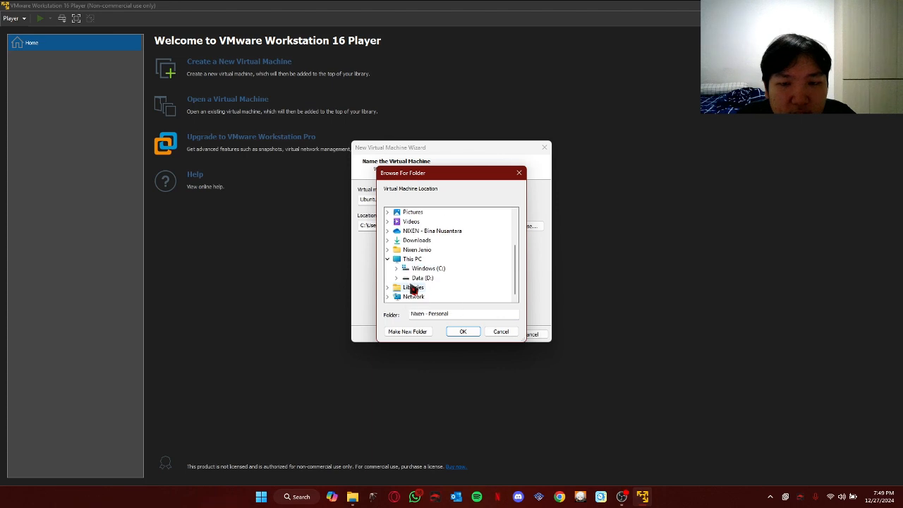
{"action": "left_click", "coordinate": [420, 278]}
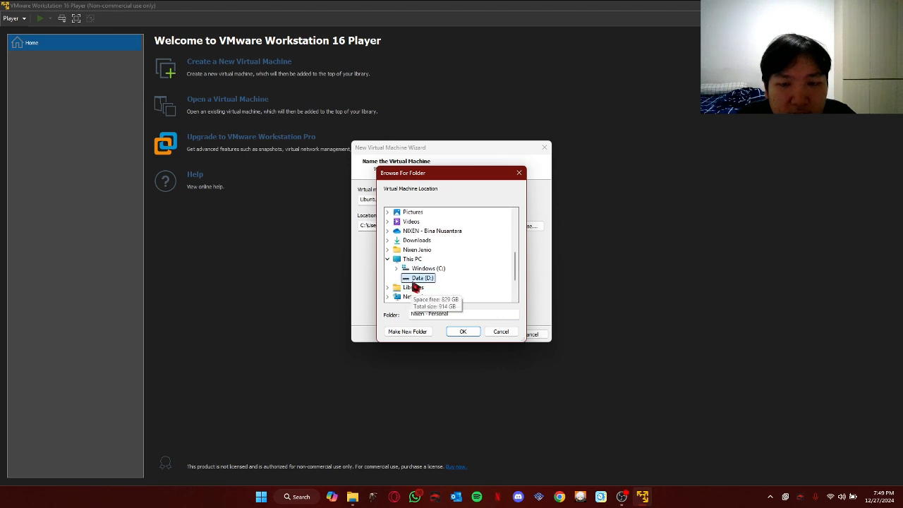
{"action": "left_click", "coordinate": [467, 332]}
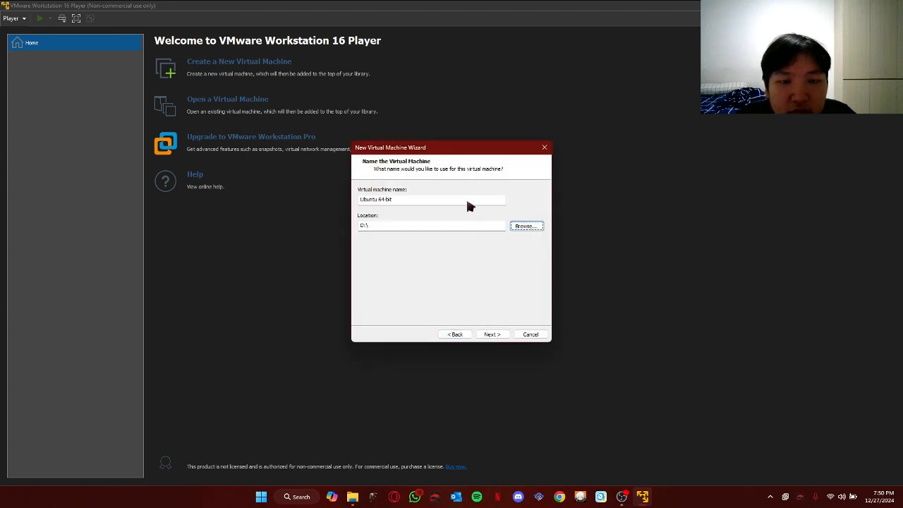
{"action": "left_click", "coordinate": [501, 337]}
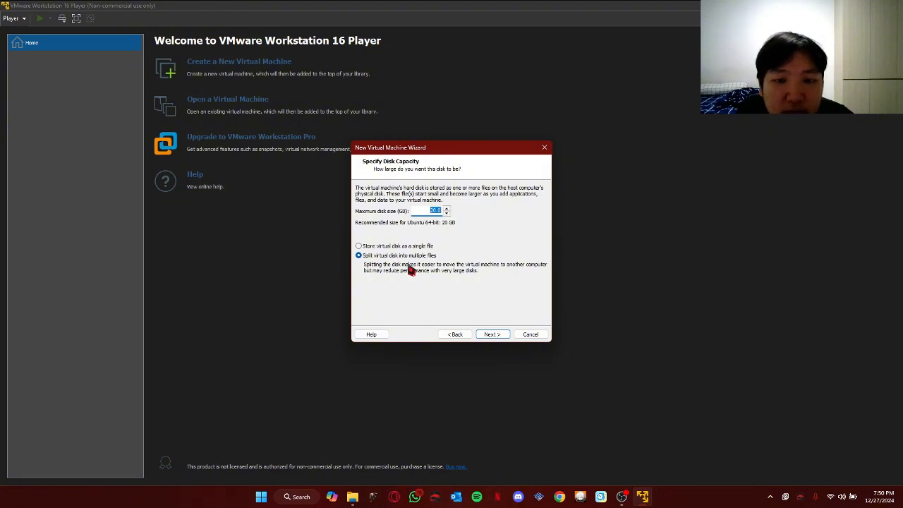
Accept the 20 GB split disk, review the settings summary, and finish creating the VM
{"action": "left_click", "coordinate": [492, 335]}
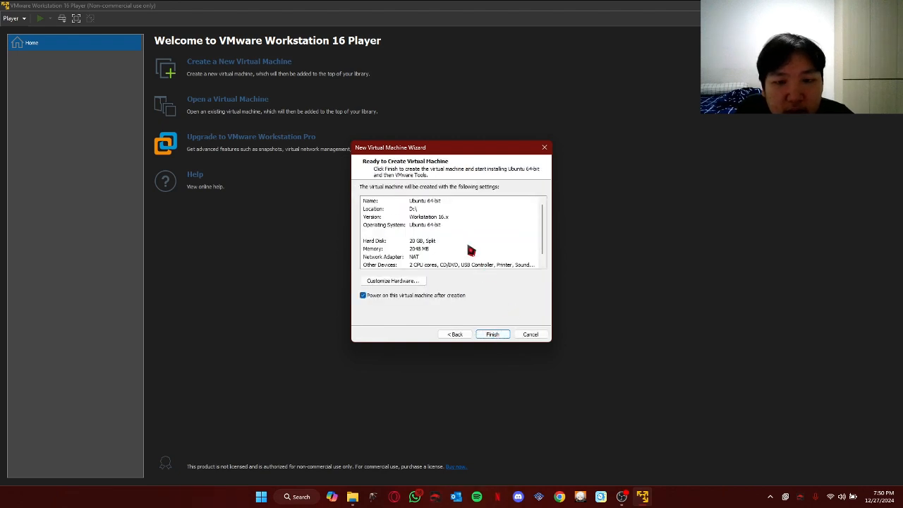
{"action": "scroll", "coordinate": [471, 250], "scroll_direction": "down", "scroll_amount": 1}
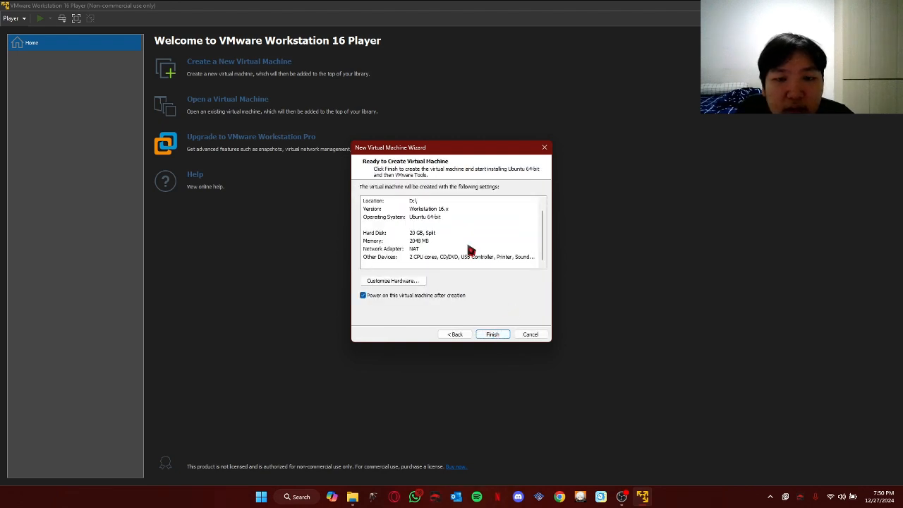
{"action": "scroll", "coordinate": [455, 244], "scroll_direction": "up", "scroll_amount": 1}
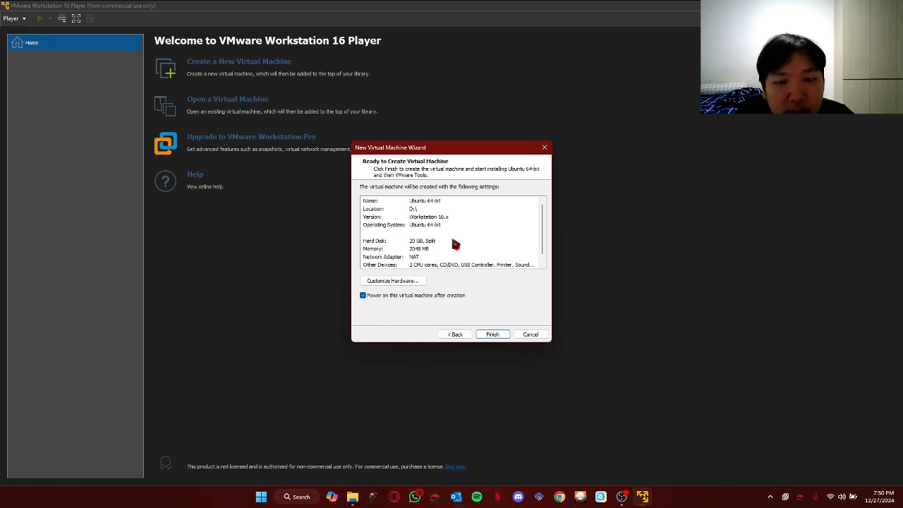
{"action": "scroll", "coordinate": [455, 244], "scroll_direction": "down", "scroll_amount": 1}
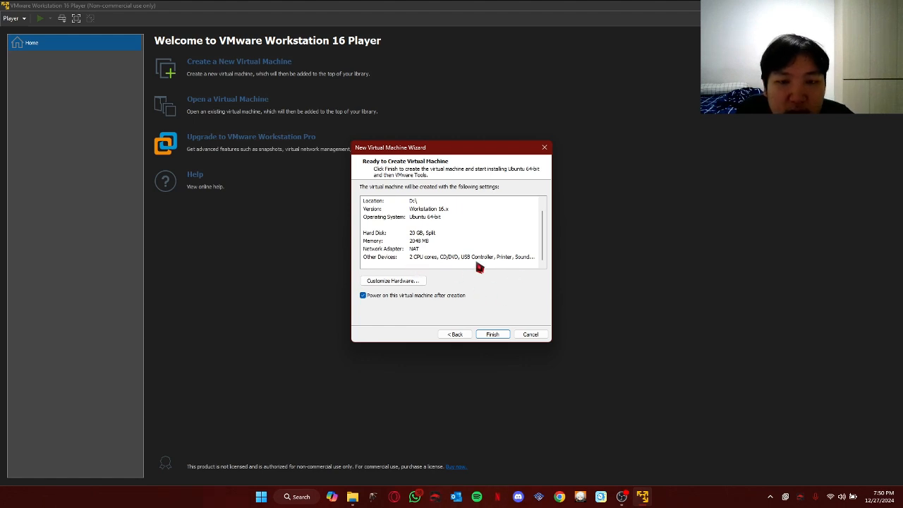
{"action": "scroll", "coordinate": [478, 261], "scroll_direction": "up", "scroll_amount": 1}
{"action": "scroll", "coordinate": [477, 251], "scroll_direction": "down", "scroll_amount": 1}
{"action": "scroll", "coordinate": [478, 250], "scroll_direction": "up", "scroll_amount": 1}
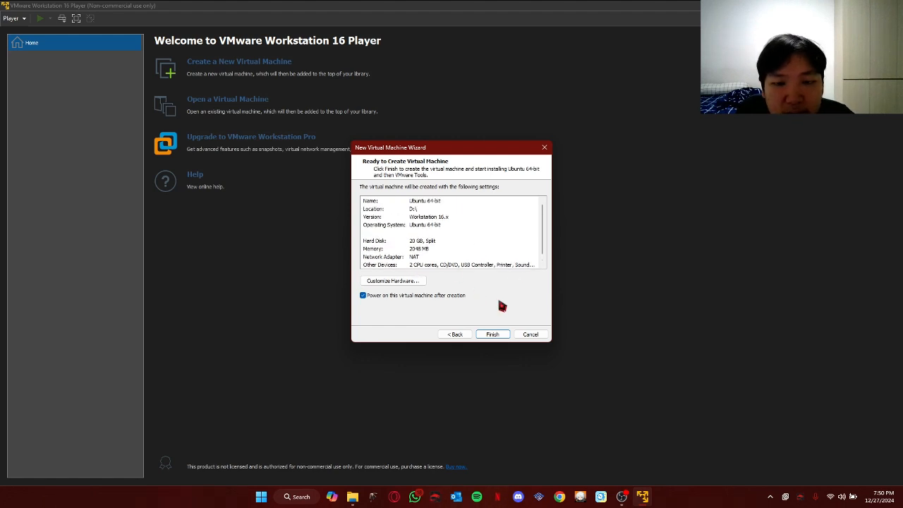
{"action": "left_click", "coordinate": [492, 336]}
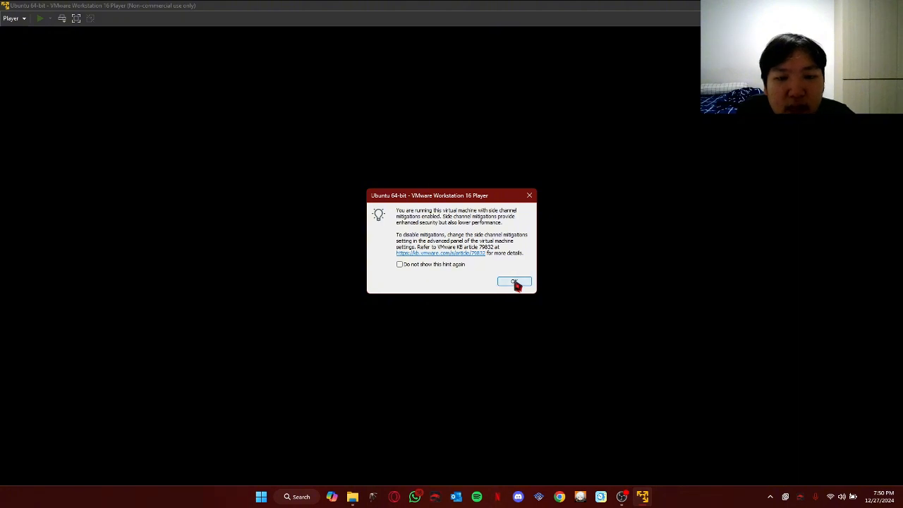
Dismiss the side-channel mitigations hint and let Ubuntu install to the login screen
{"action": "left_click", "coordinate": [516, 284]}
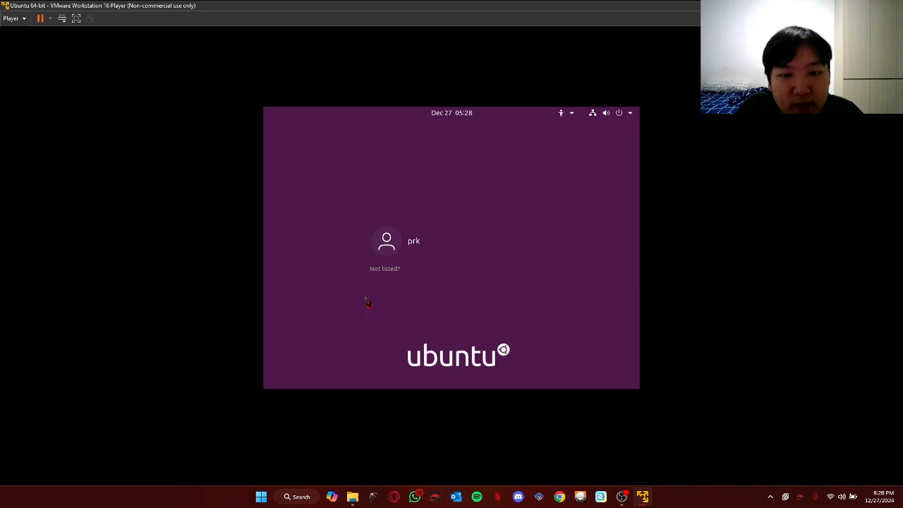
Log in to the Ubuntu account with its password and skip Online Accounts setup
{"action": "left_click", "coordinate": [466, 239]}
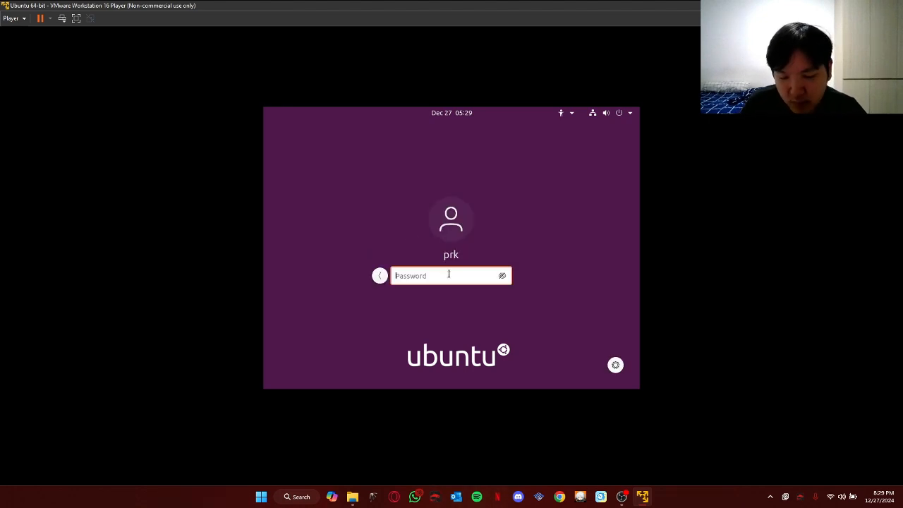
{"action": "type", "text": "••"}
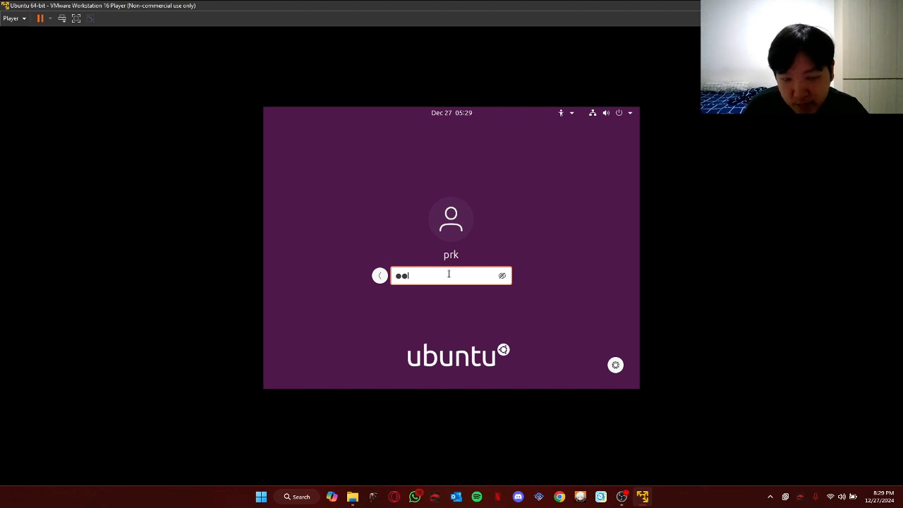
{"action": "type", "text": "•"}
{"action": "key", "text": "Return"}
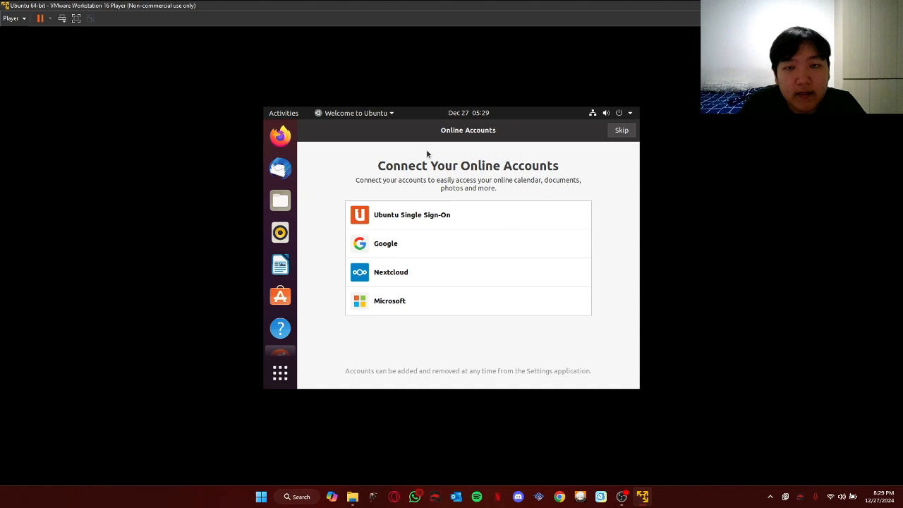
{"action": "left_click", "coordinate": [622, 133]}
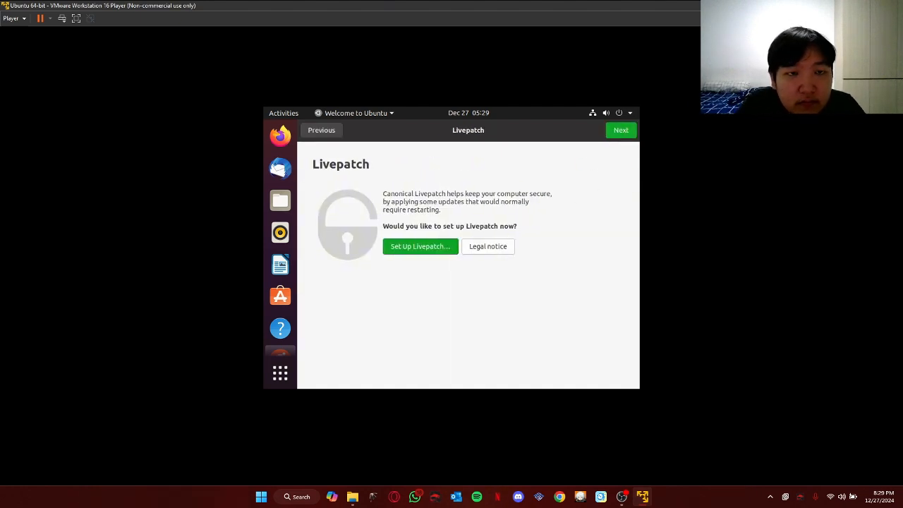